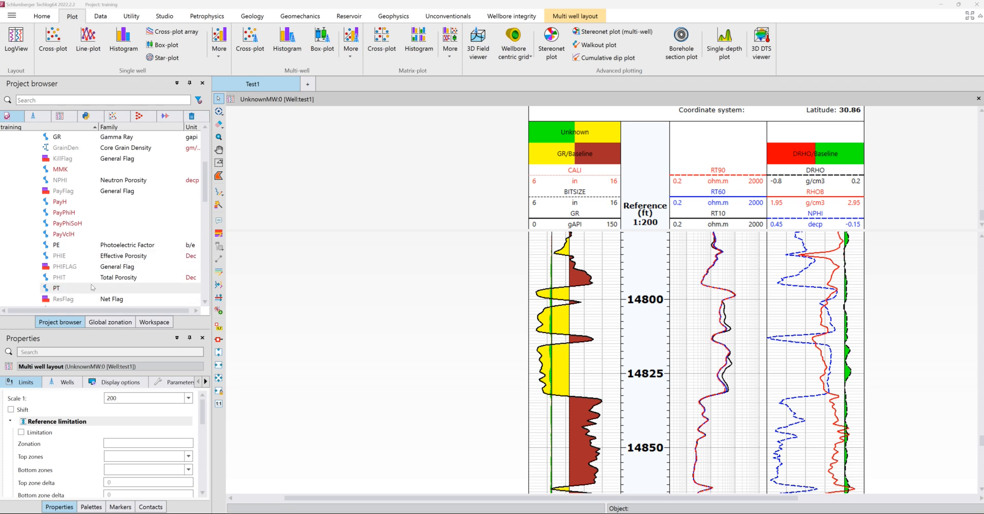
Step: Add the photoelectric factor curve PE to the track that holds RHOB, NPHI and DRHO
left_click(123, 259)
scroll(154, 445, "down", 5)
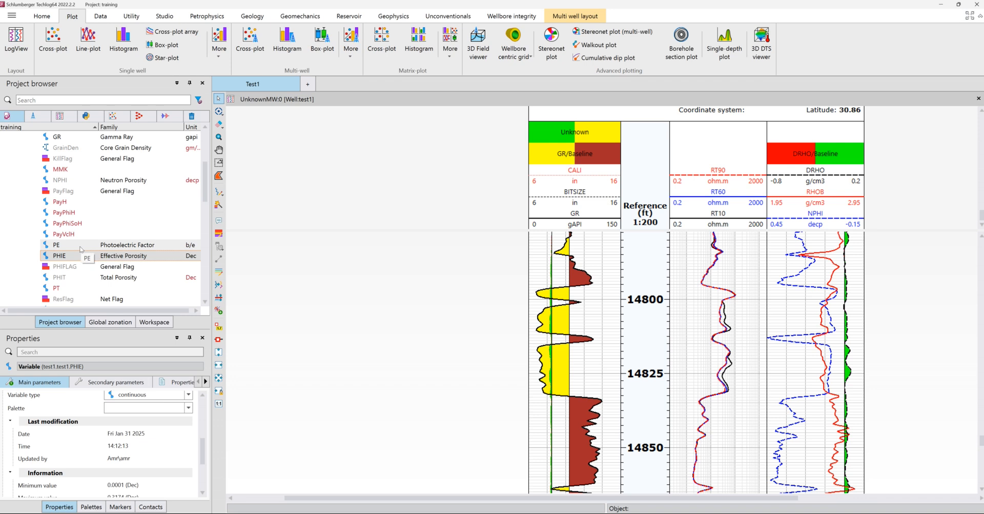
left_click_drag(74, 246, 806, 310)
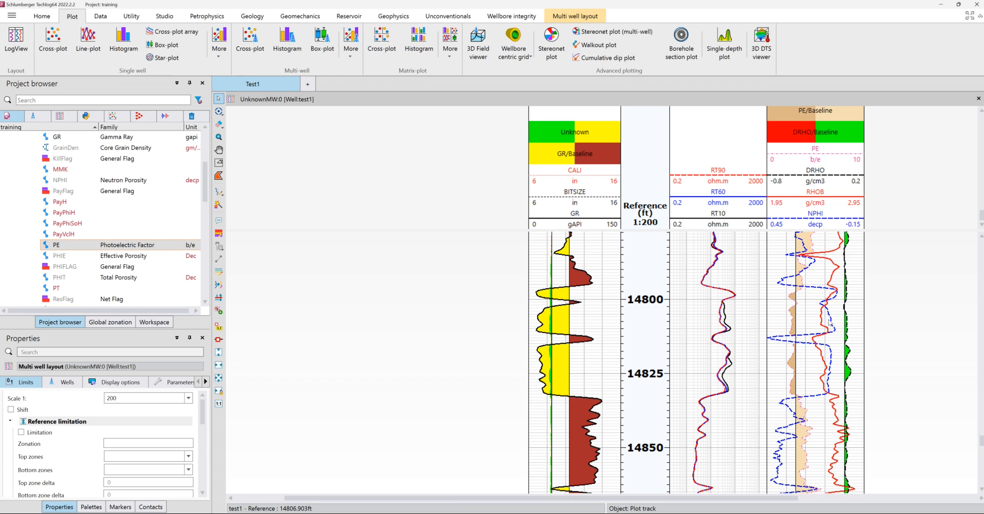
Step: Insert an area fill between the RHOB and NPHI curves
left_click(817, 200)
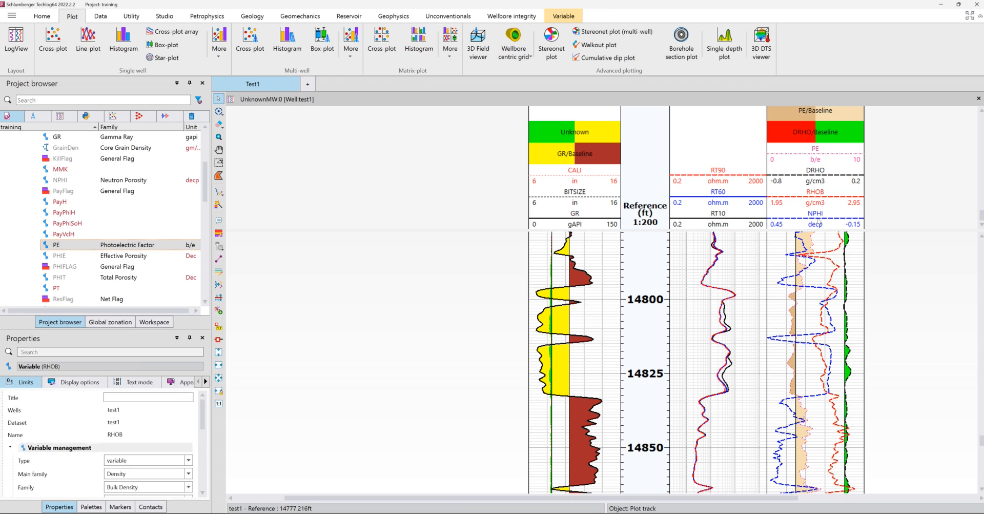
left_click(818, 223)
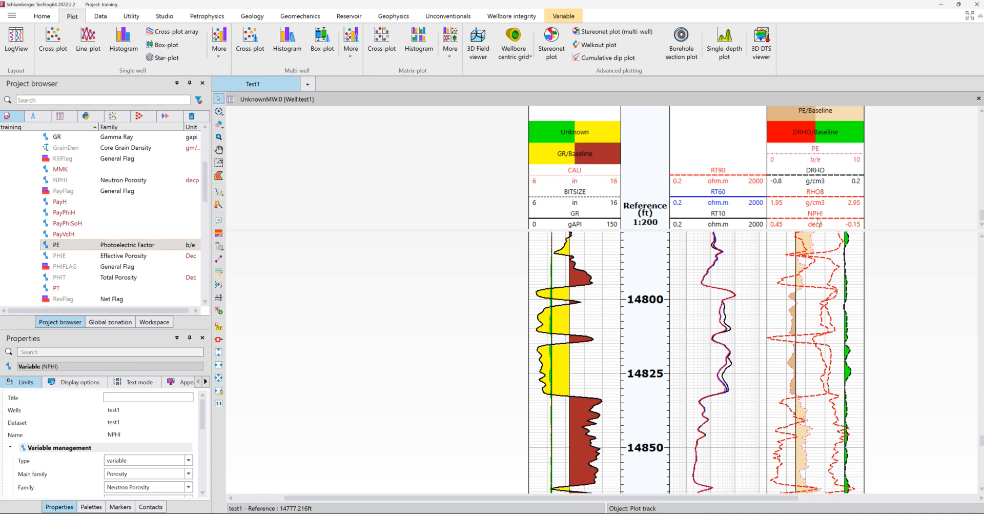
right_click(818, 222)
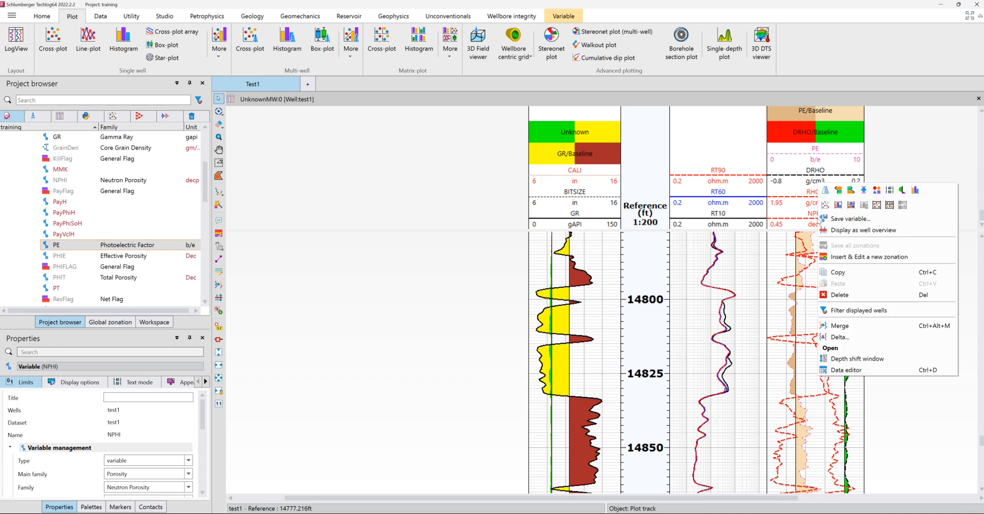
left_click(865, 191)
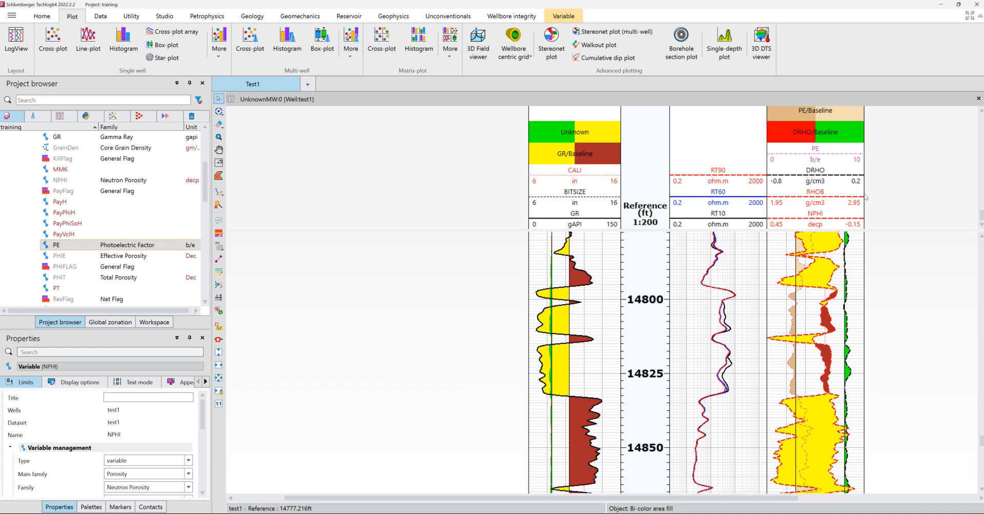
left_click(821, 447)
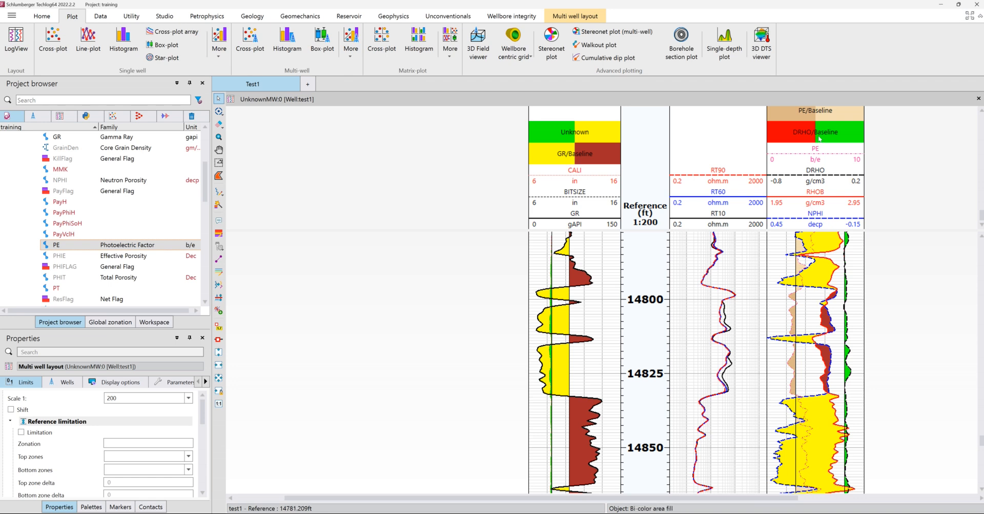
Step: Restrict the RHOB/NPHI bi-color area fill to the right side only
scroll(823, 137, "up", 2)
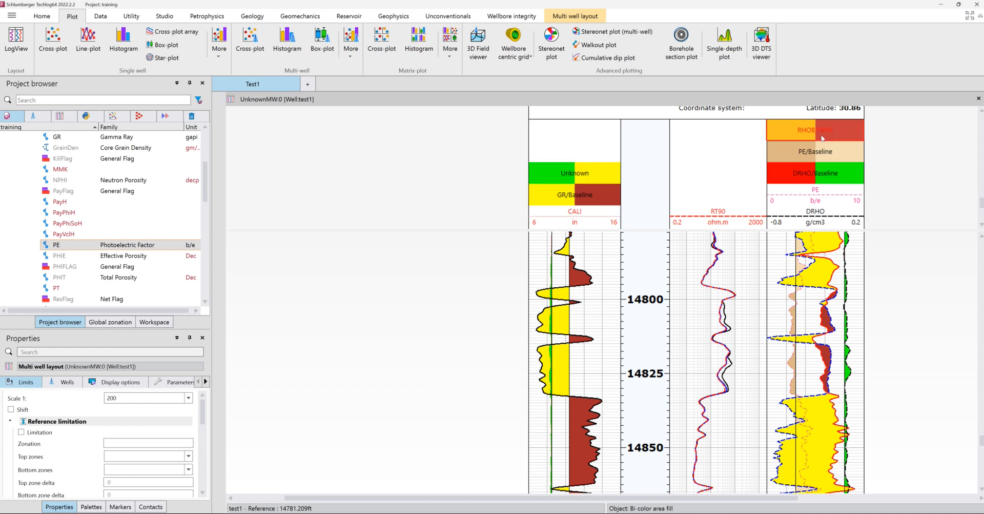
left_click(823, 138)
left_click_drag(149, 329, 148, 231)
scroll(107, 408, "down", 3)
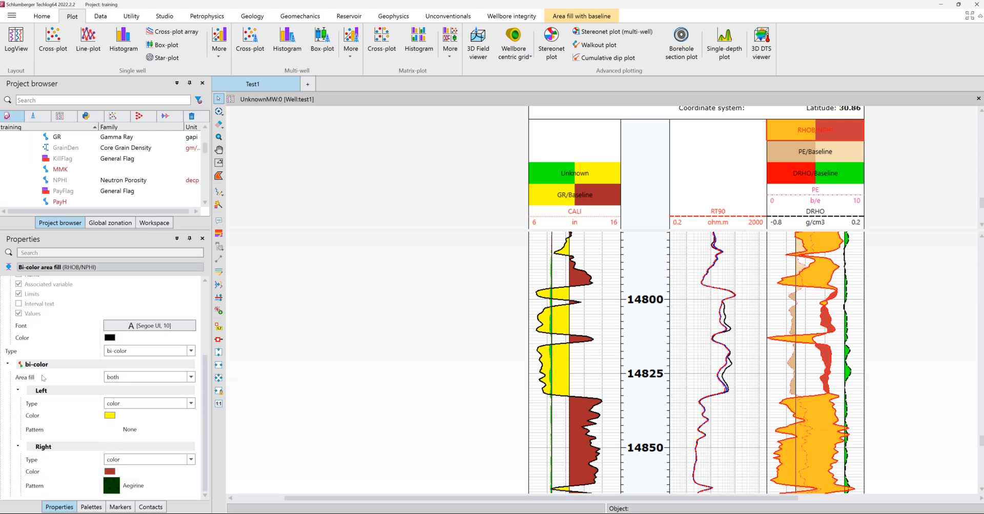
left_click(121, 376)
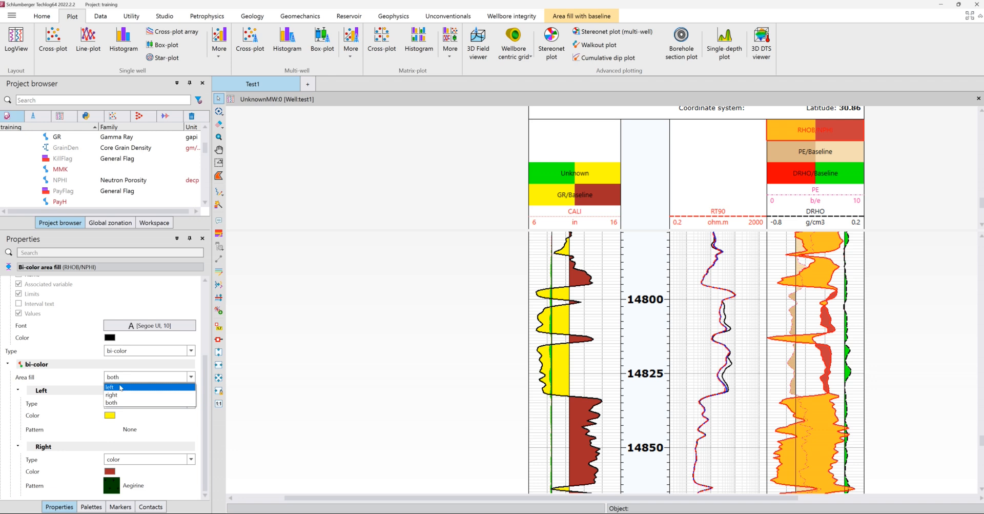
left_click(121, 387)
left_click(119, 381)
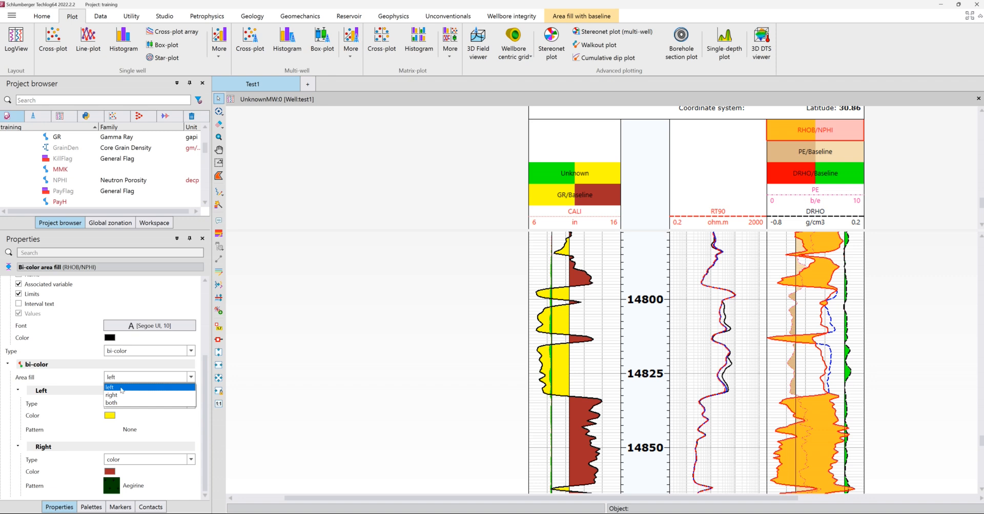
left_click(121, 394)
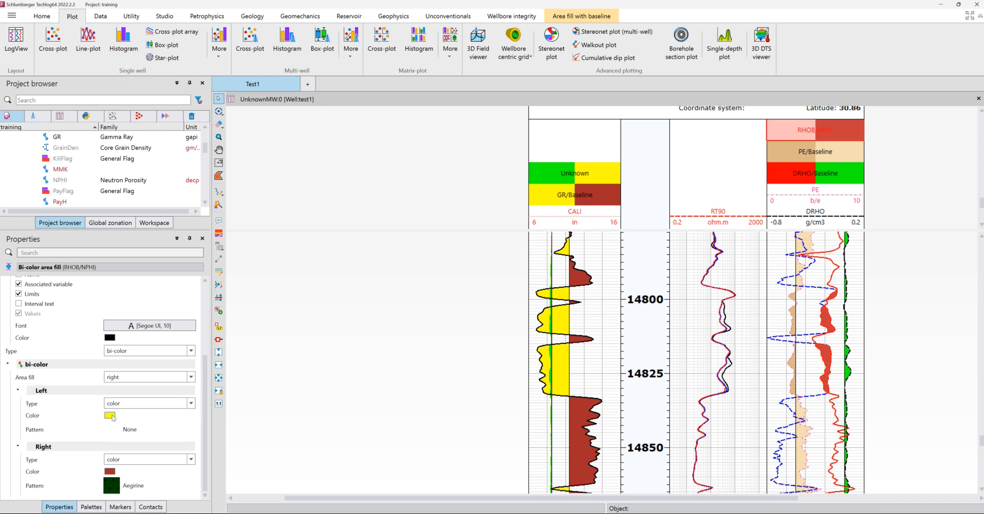
left_click(110, 416)
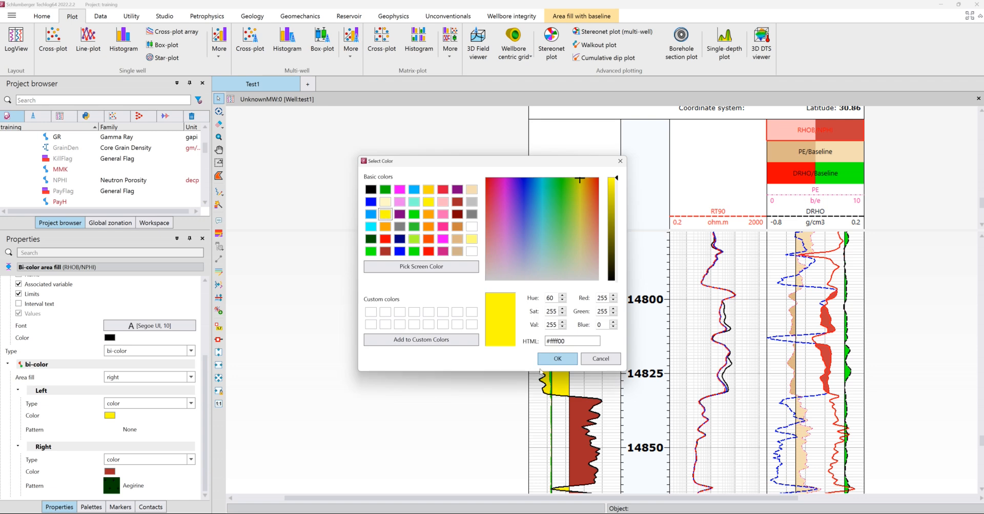
key("Return")
left_click(501, 377)
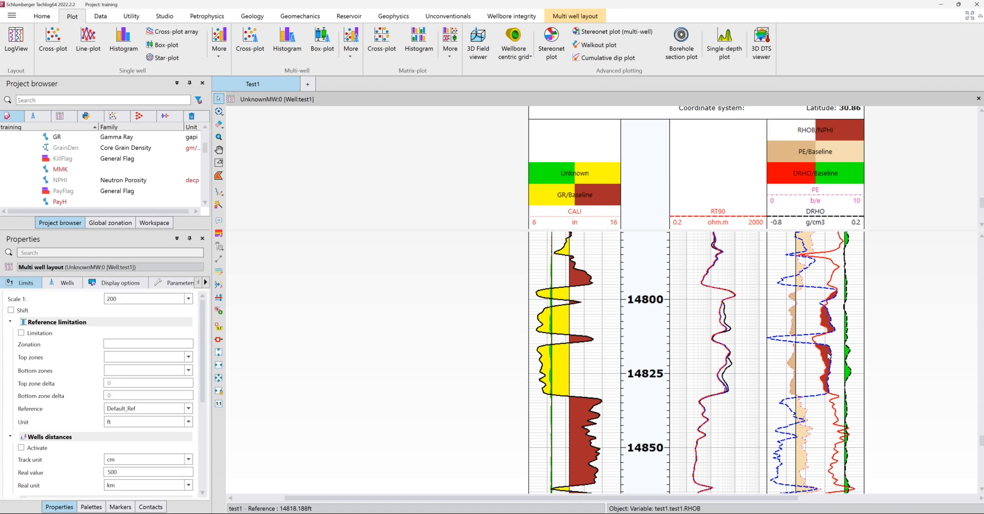
Step: Set the right-side color of the RHOB/NPHI area fill to pale yellow
left_click(818, 136)
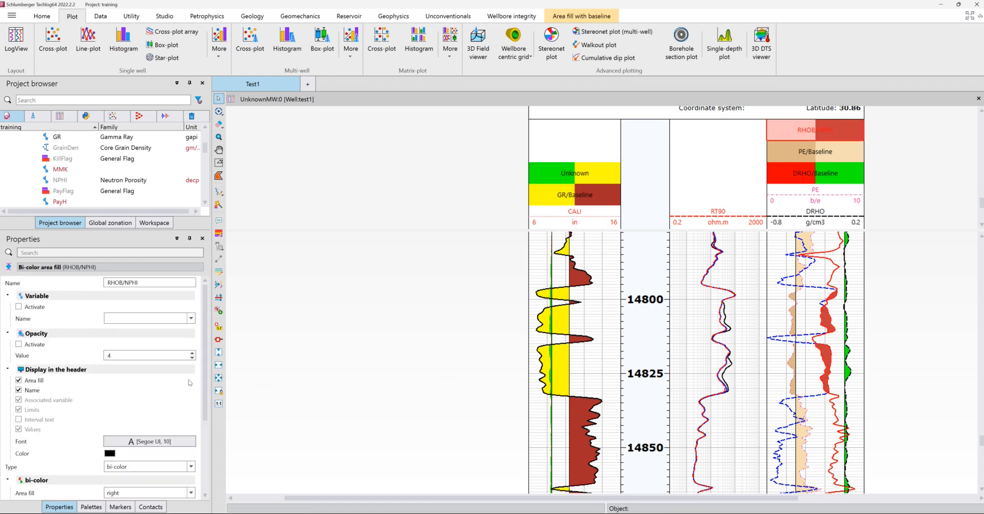
scroll(136, 390, "down", 5)
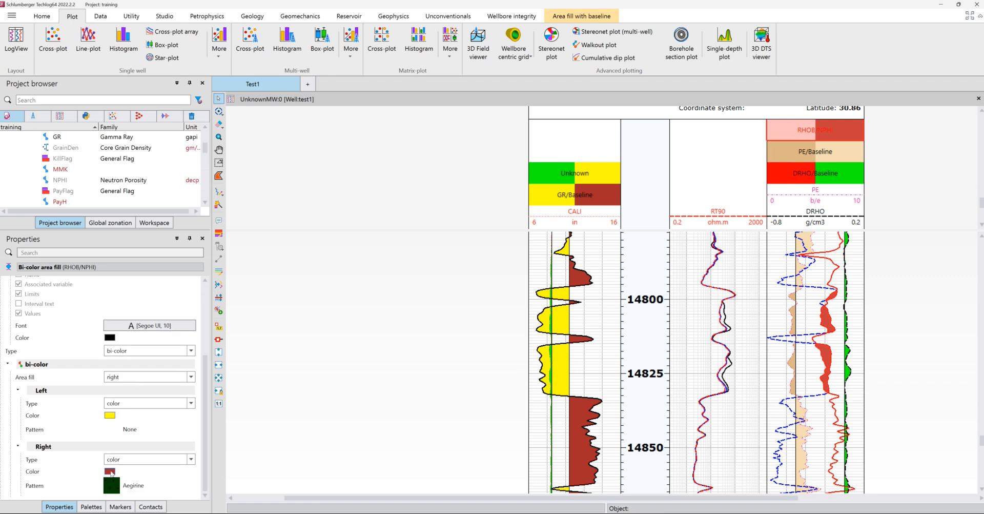
left_click(110, 471)
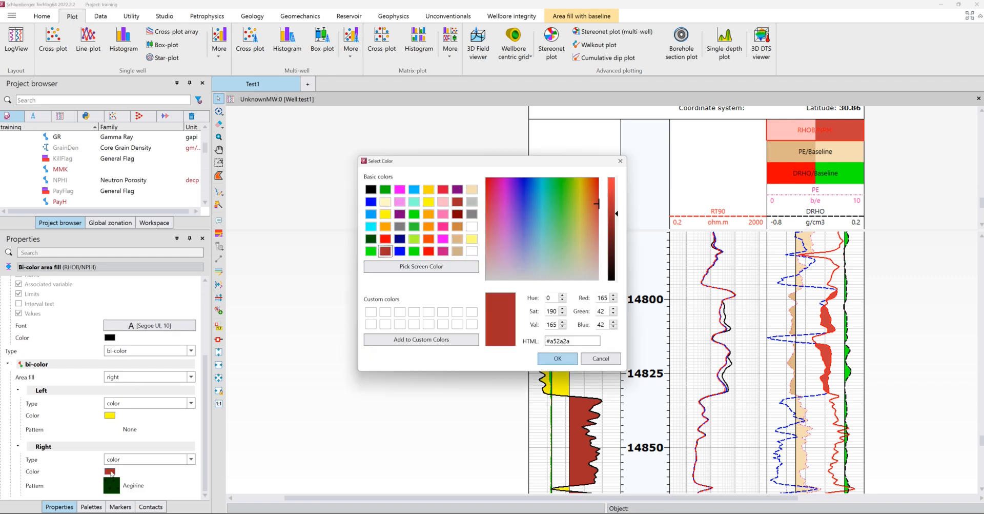
left_click(471, 239)
left_click(546, 357)
left_click(479, 357)
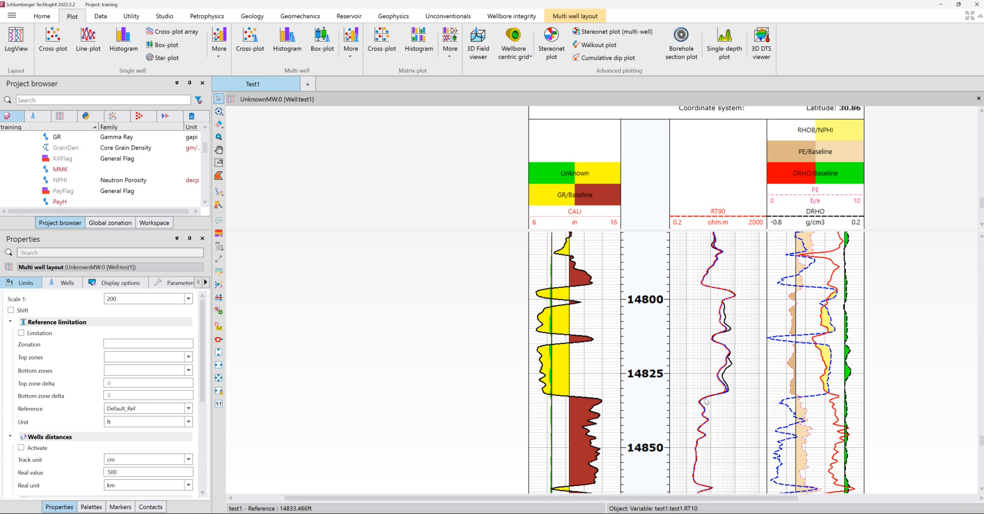
Step: Turn on the horizontal cursor line across the tracks and the display of curve values
scroll(708, 165, "down", 1)
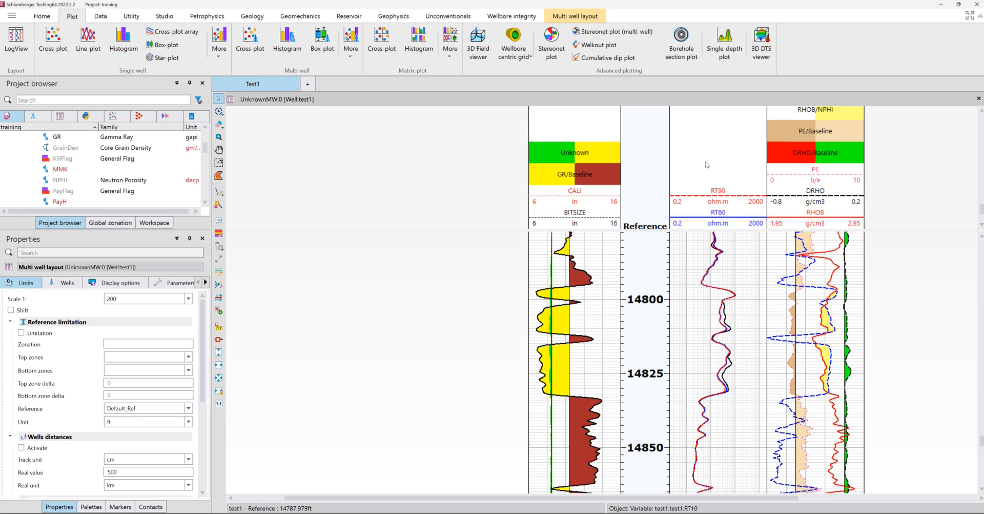
scroll(707, 164, "down", 1)
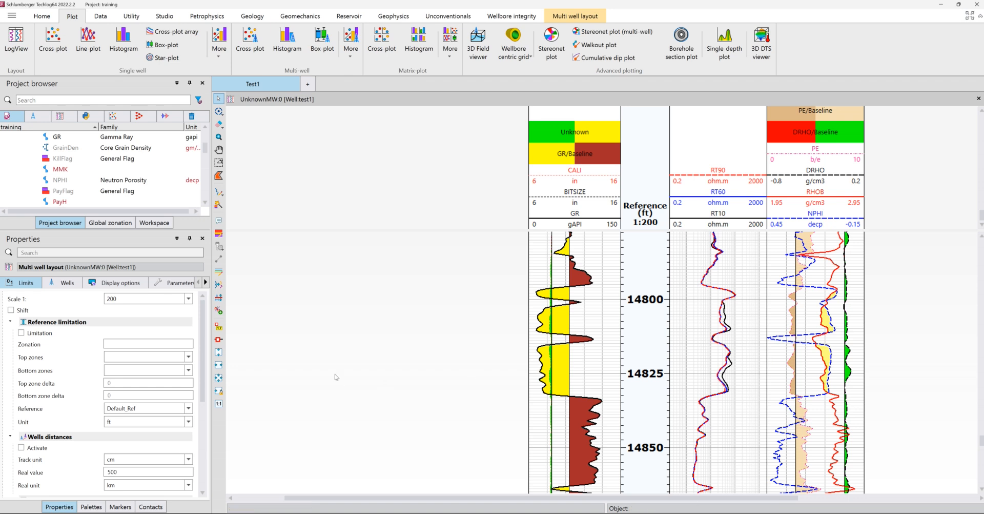
left_click(220, 341)
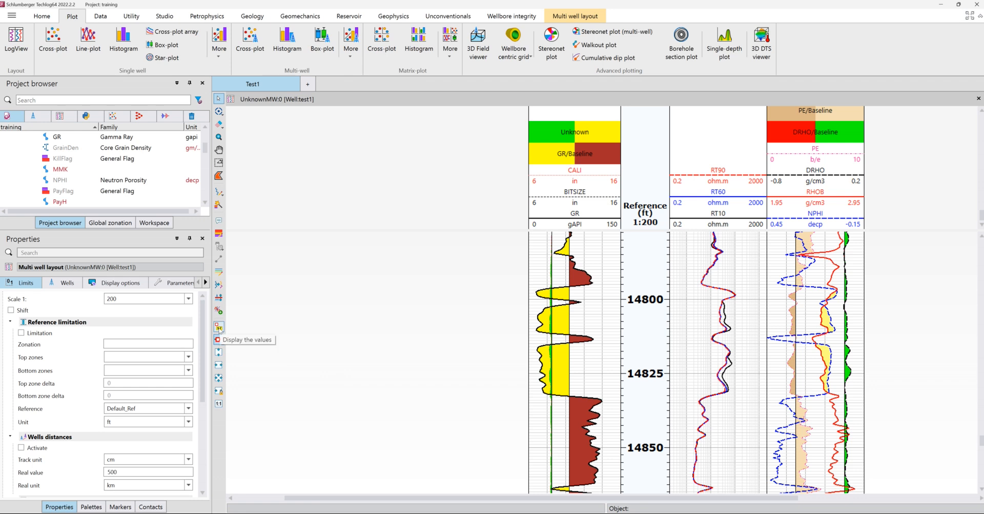
left_click(219, 328)
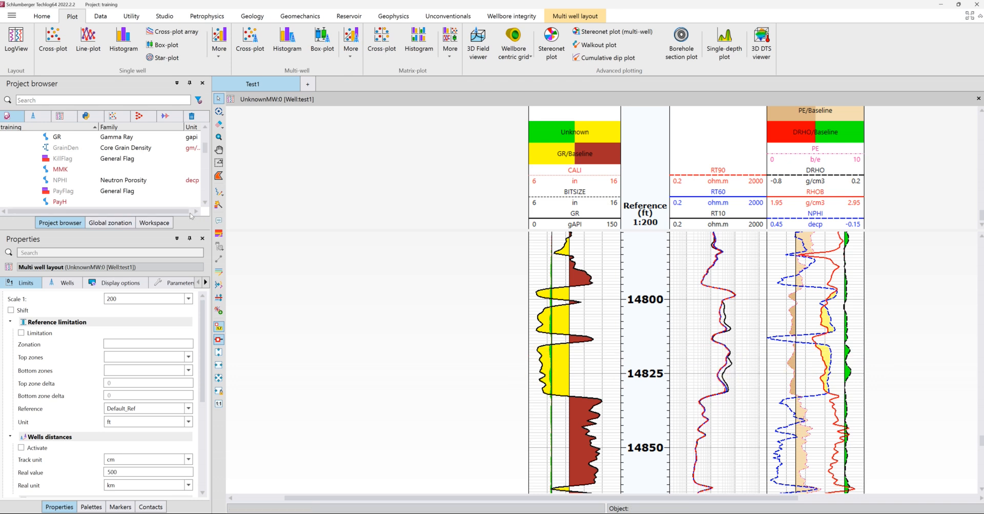
Step: Plot the effective porosity curve PHIE in a new track beyond the density-neutron track and slightly enlarge the header area
scroll(93, 192, "down", 2)
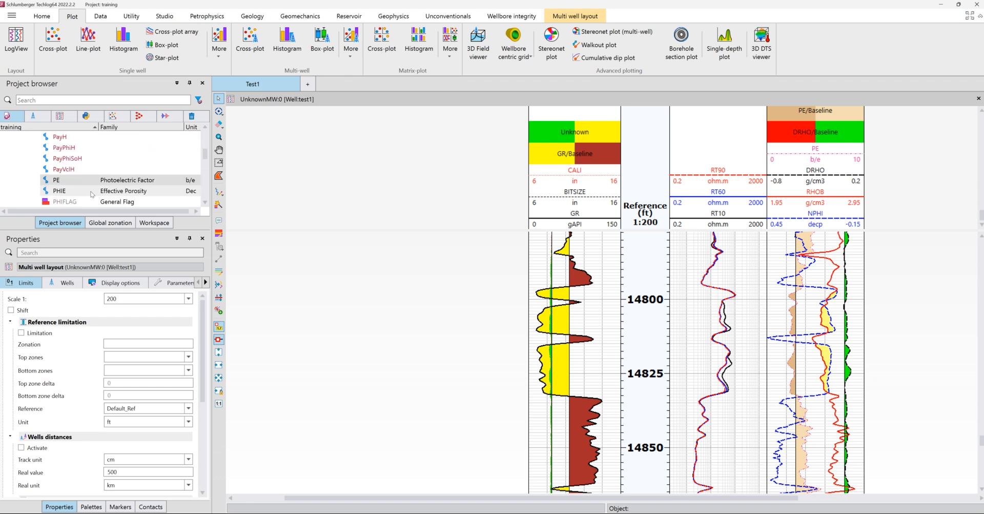
left_click(60, 192)
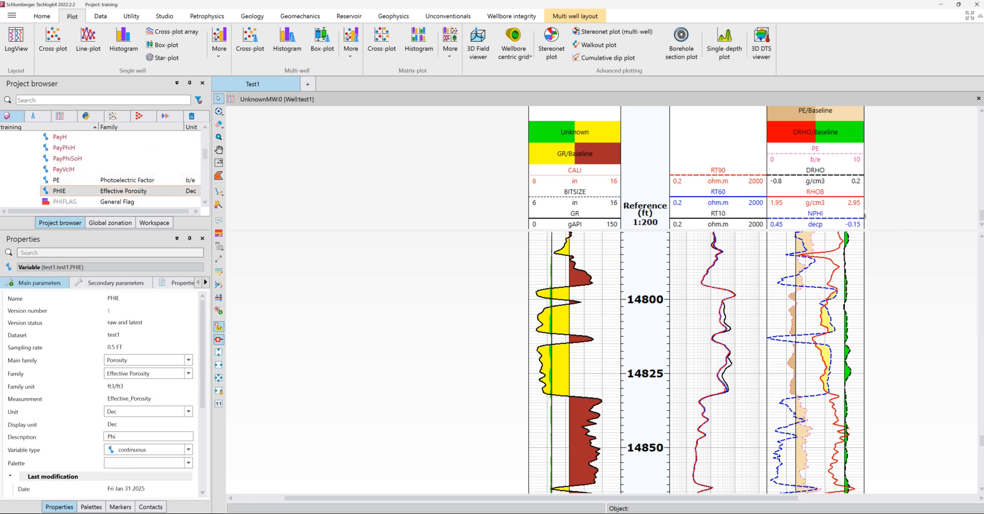
left_click_drag(942, 245, 912, 253)
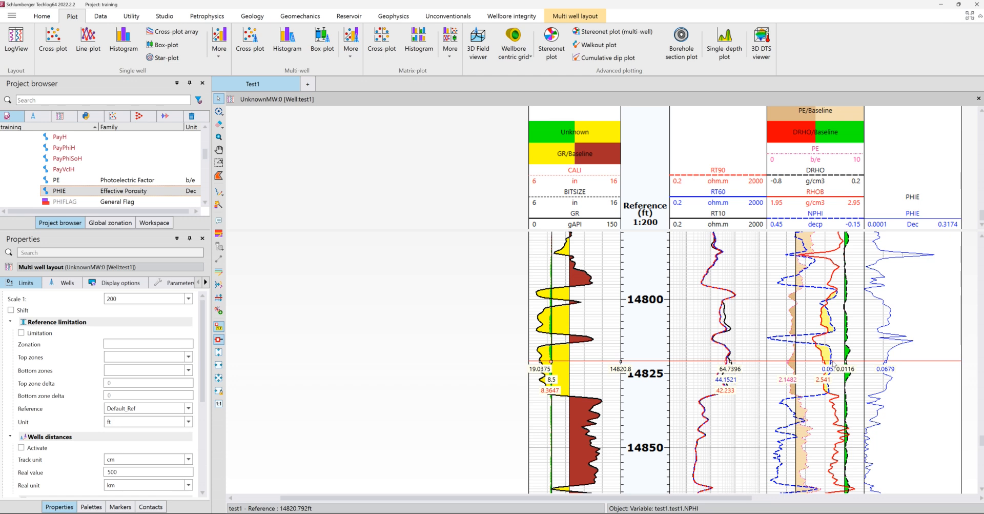
scroll(833, 363, "up", 1)
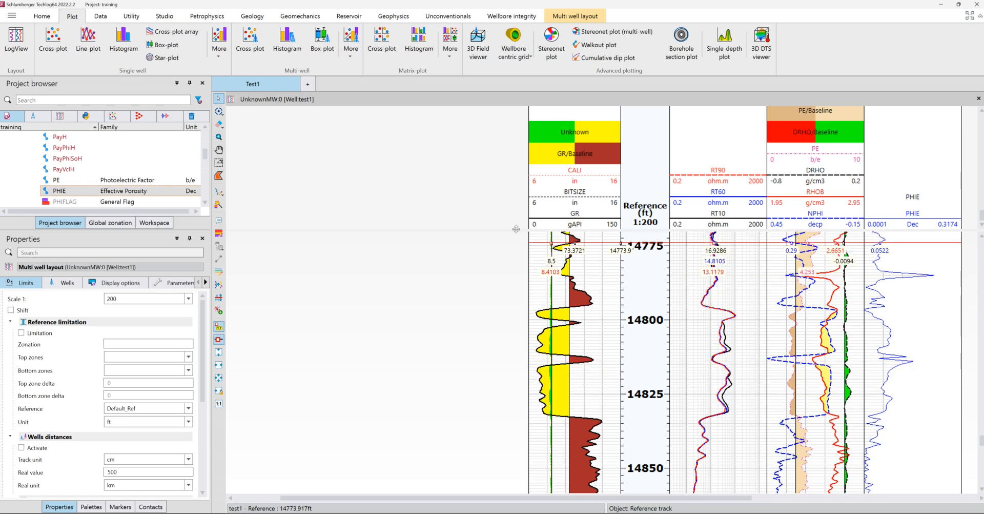
left_click_drag(516, 229, 516, 238)
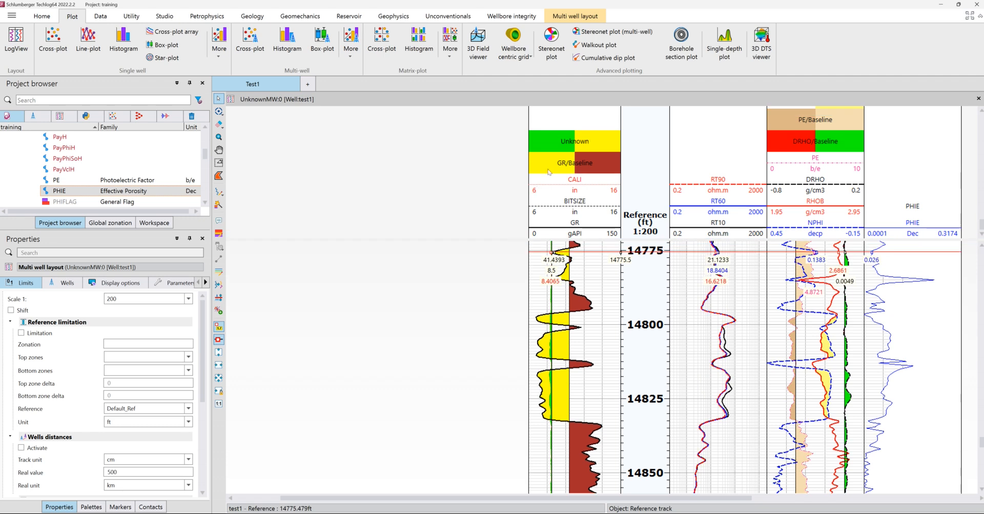
Step: Rename the Unknown area fill in the CALI, BITSIZE and GR track to Washout/Mudcake
left_click(582, 146)
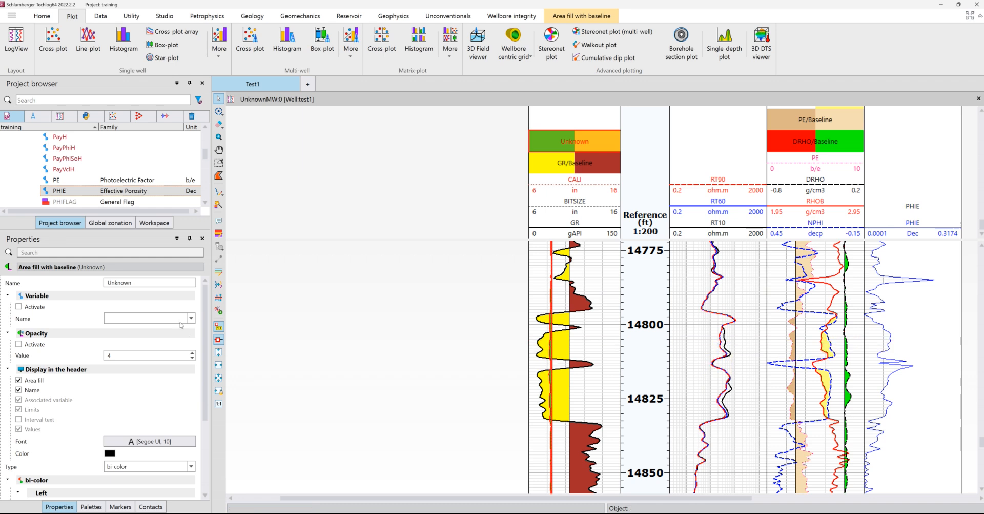
left_click_drag(148, 282, 78, 285)
type("Caving/")
key("BackSpace")
key("BackSpace")
key("BackSpace")
key("BackSpace")
key("BackSpace")
key("BackSpace")
key("BackSpace")
type("Wash")
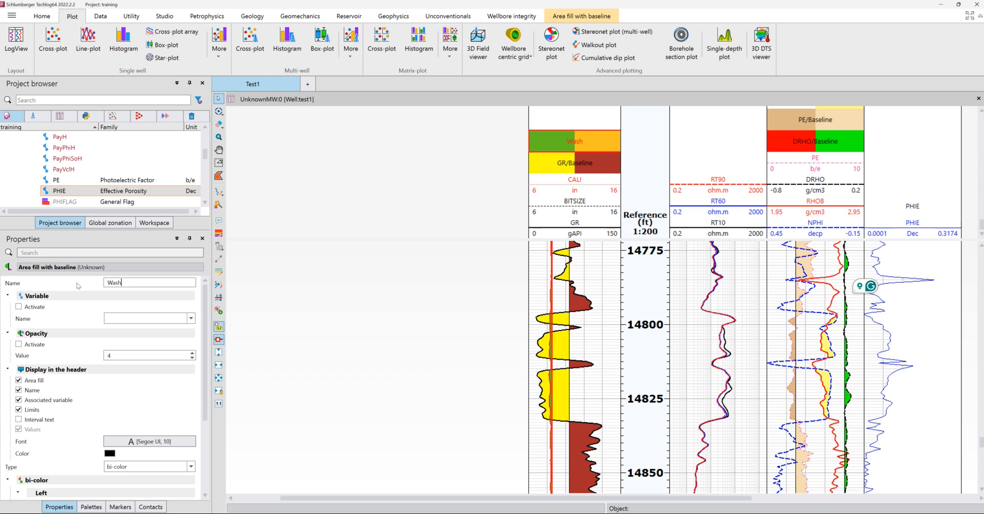
type("out/M")
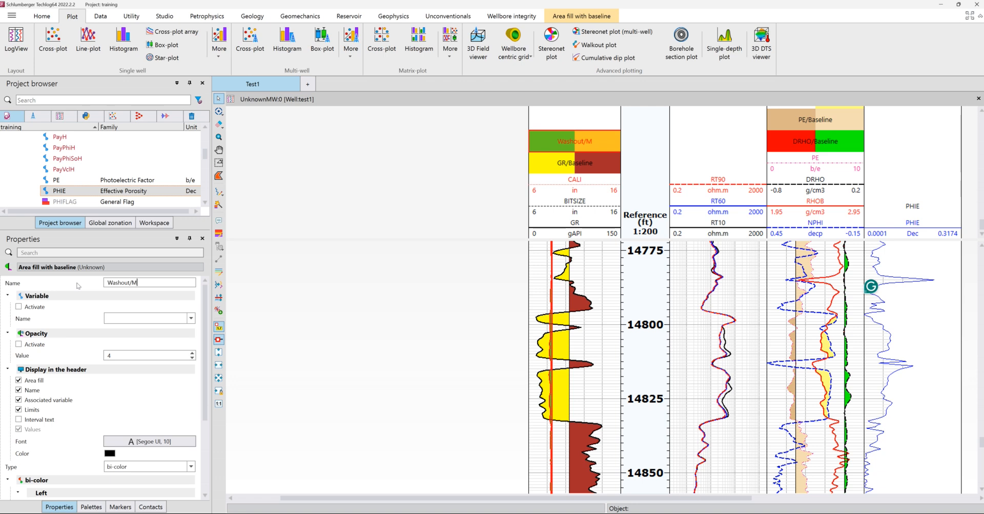
type("udcake")
Step: Set the right-side color of the Washout/Mudcake fill to blue #00aaff
scroll(137, 416, "down", 3)
scroll(138, 416, "down", 1)
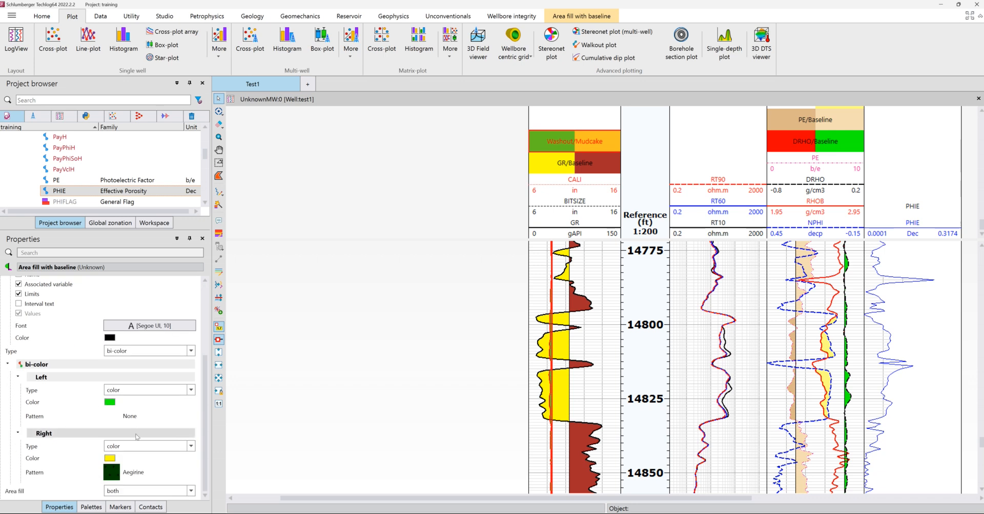
left_click(111, 459)
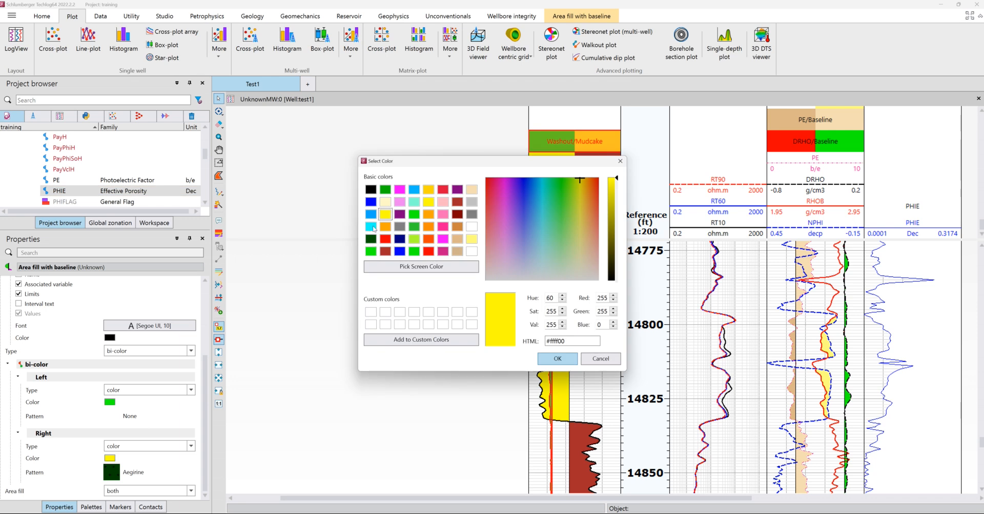
left_click(372, 216)
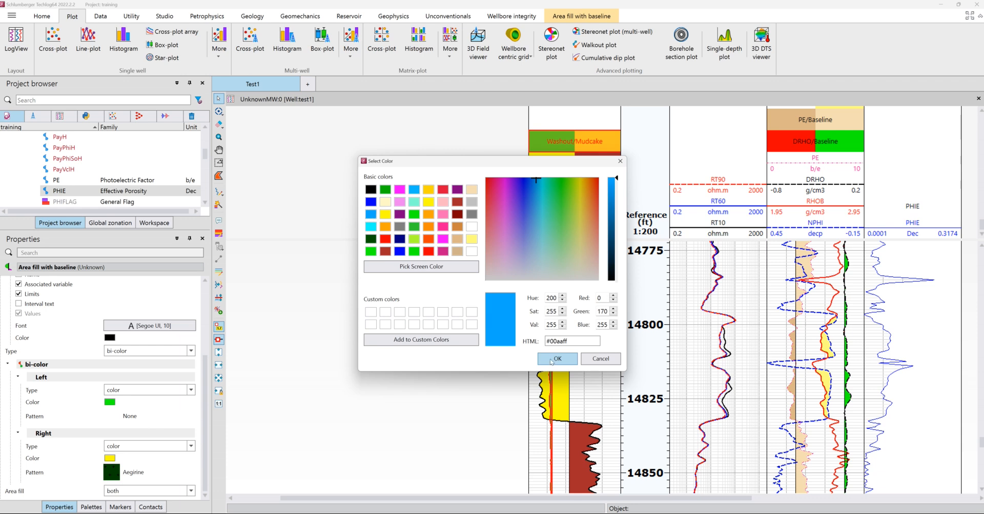
key("Escape")
left_click(542, 342)
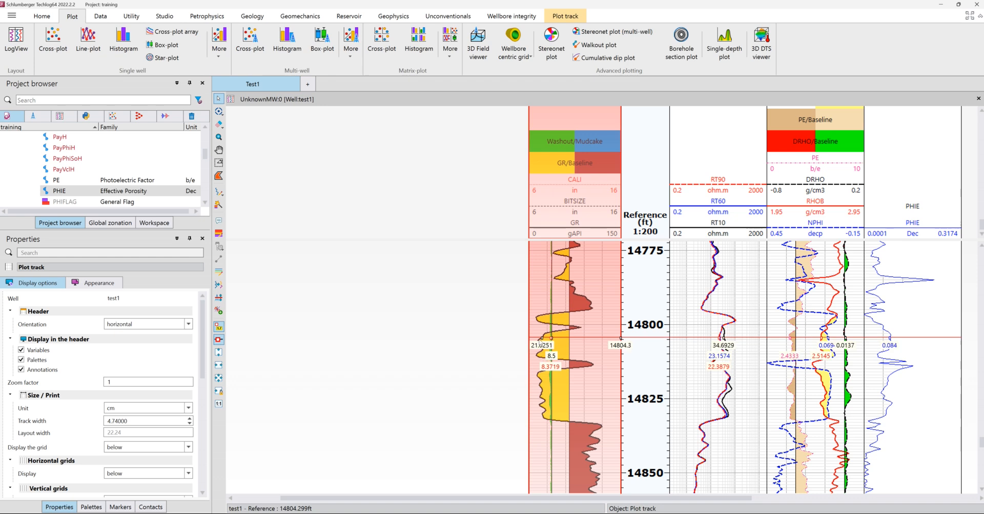
left_click(483, 337)
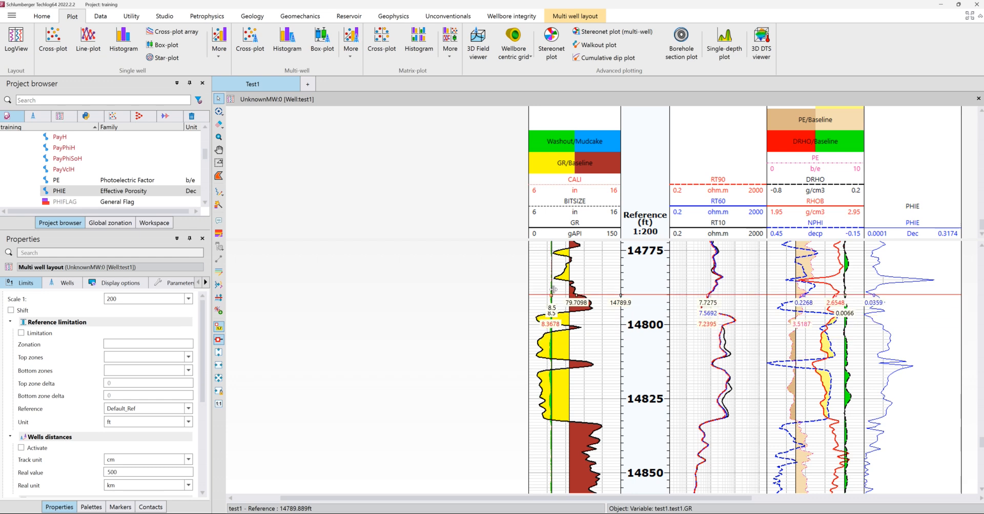
Step: Examine the Washout/Mudcake fill and the curves in the shallower intervals around 14300 ft and 12900 ft
scroll(564, 328, "down", 3)
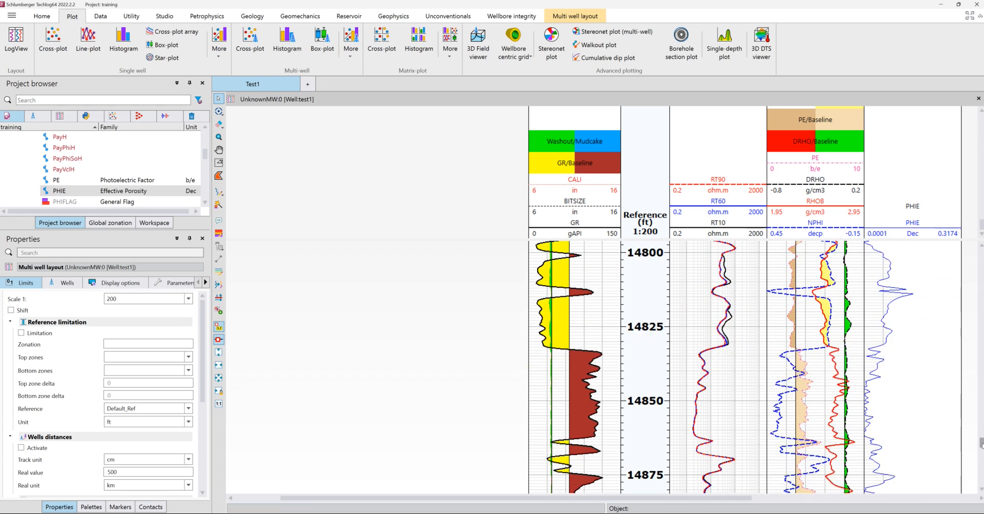
left_click_drag(981, 446, 976, 428)
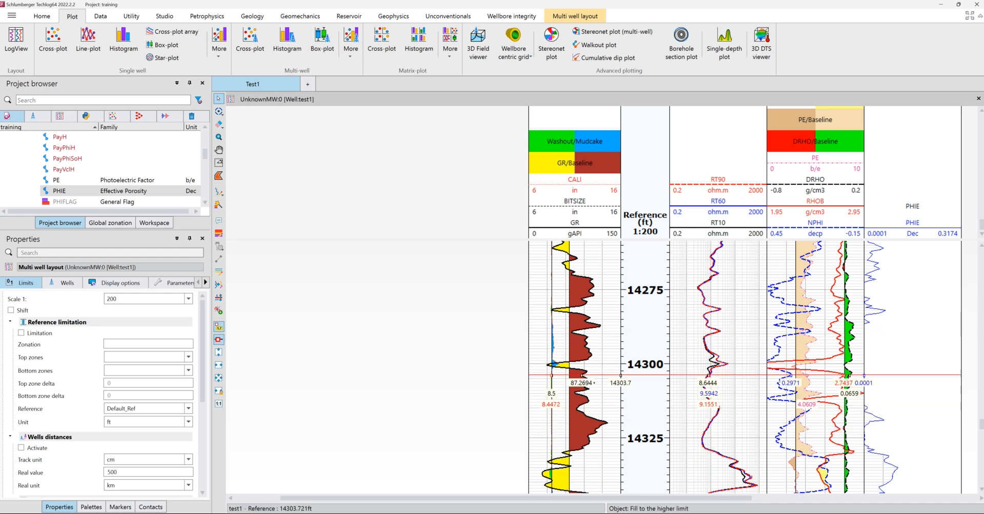
left_click_drag(981, 428, 979, 379)
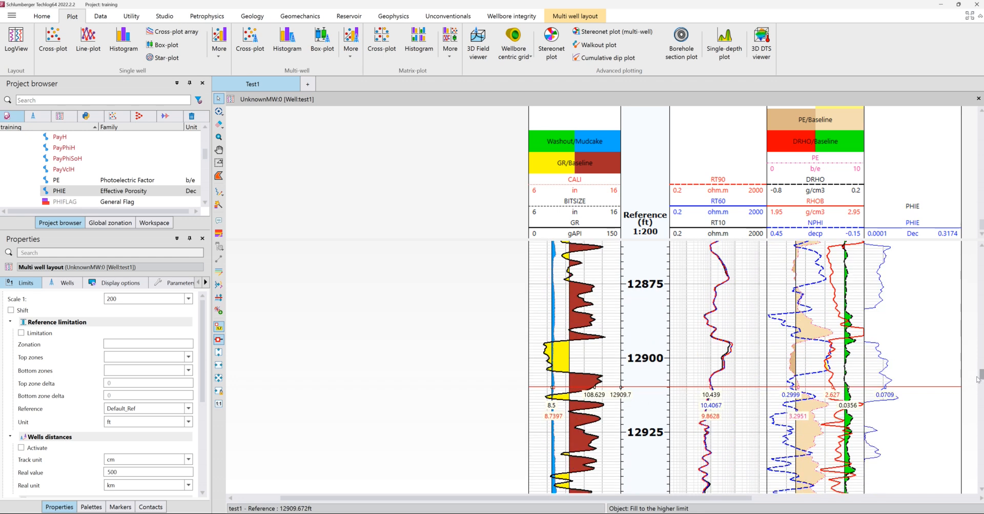